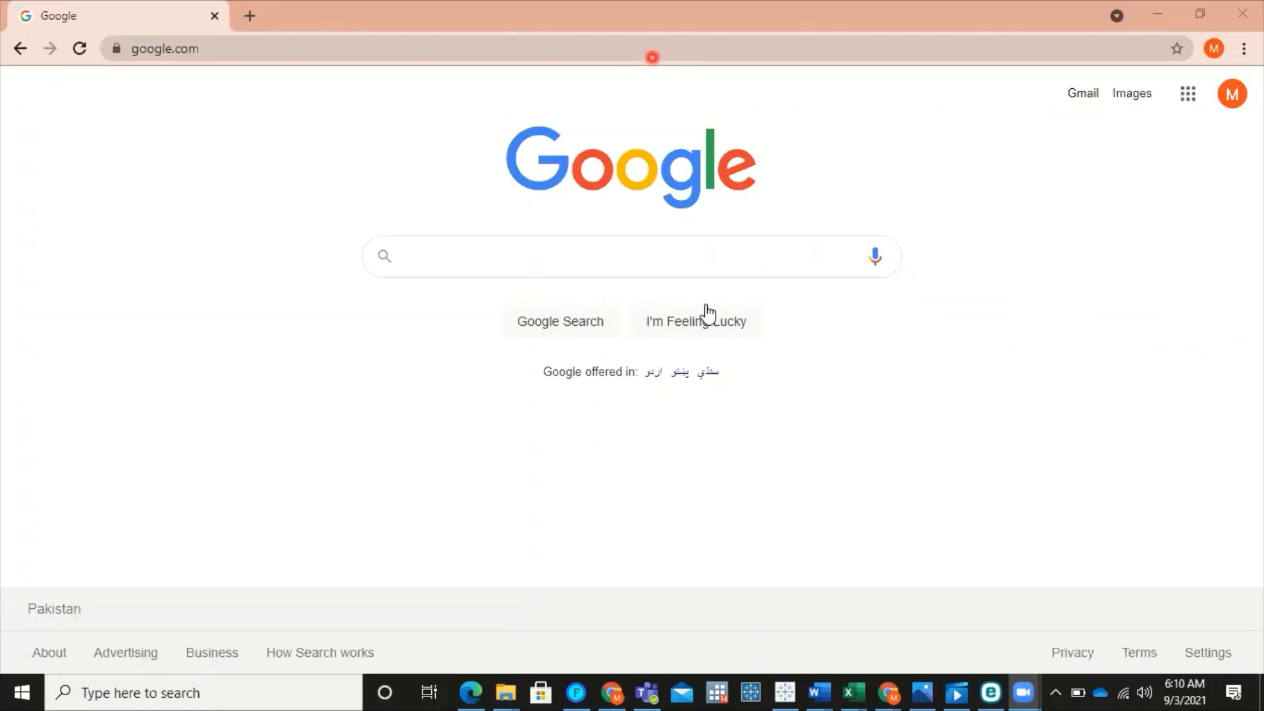
# Search Google for 'World Development Indicators'.
pyautogui.click(559, 257)
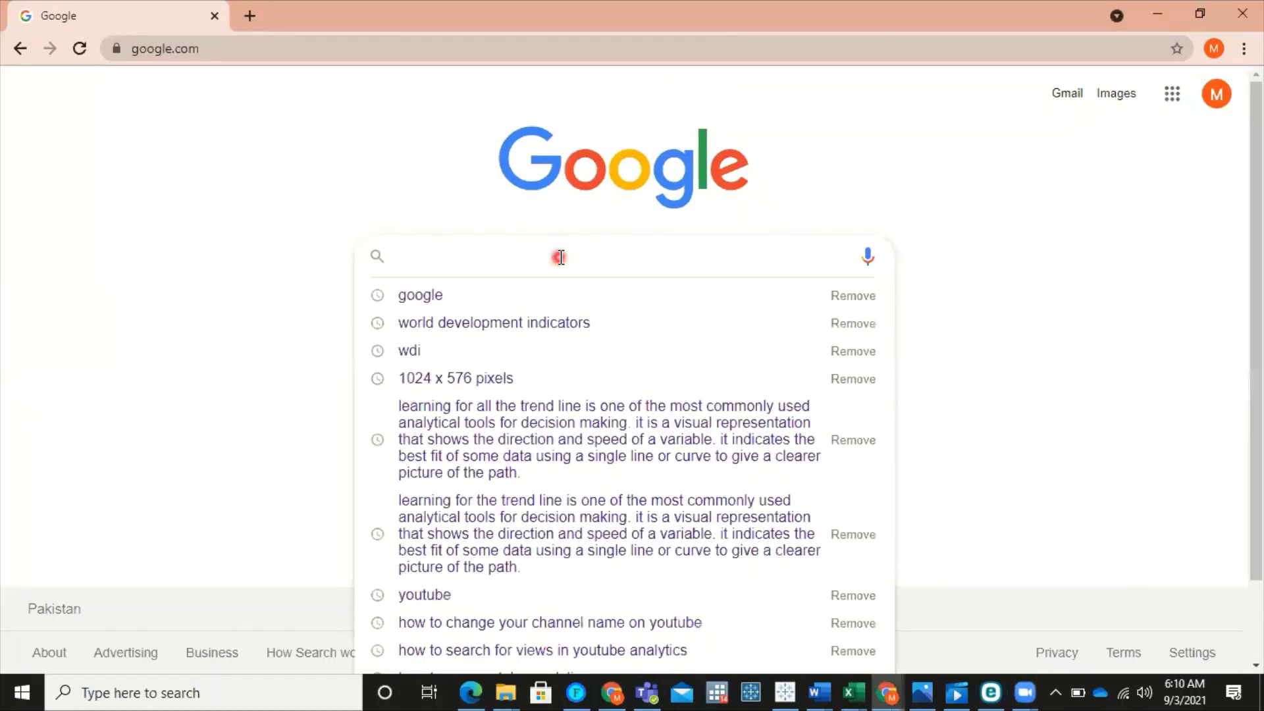
pyautogui.write('Wor')
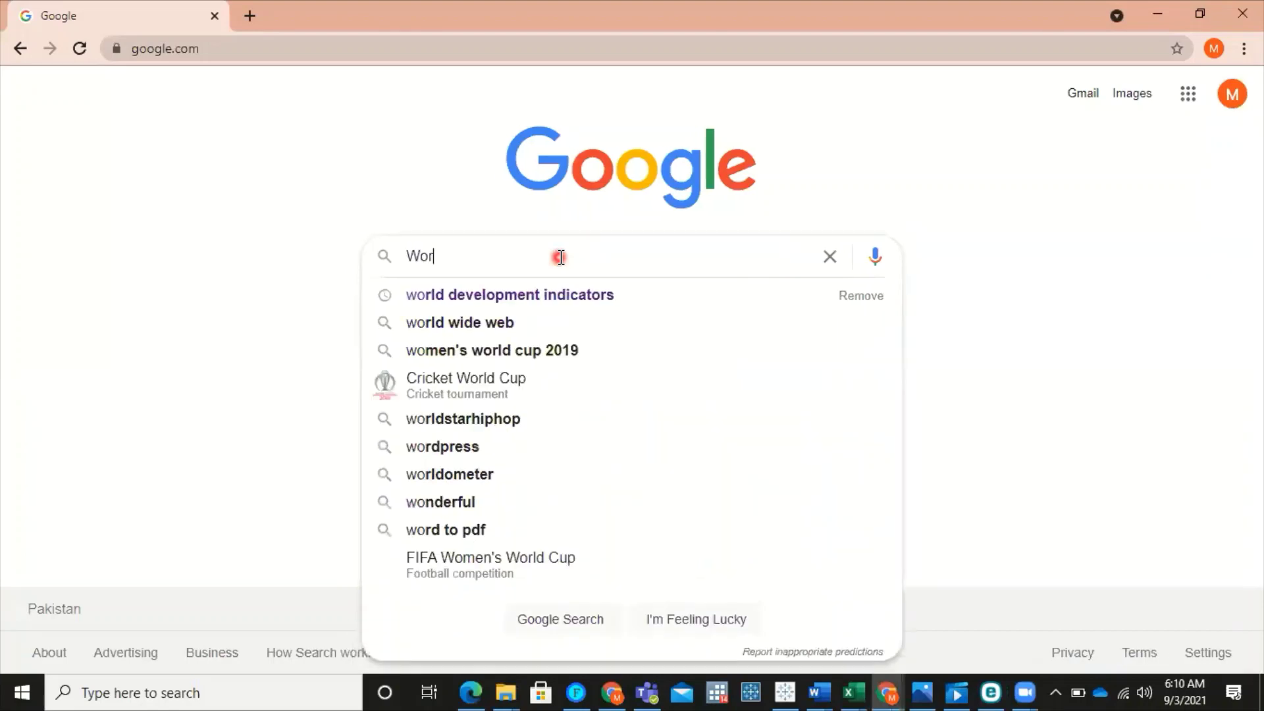
pyautogui.write('ld Development In')
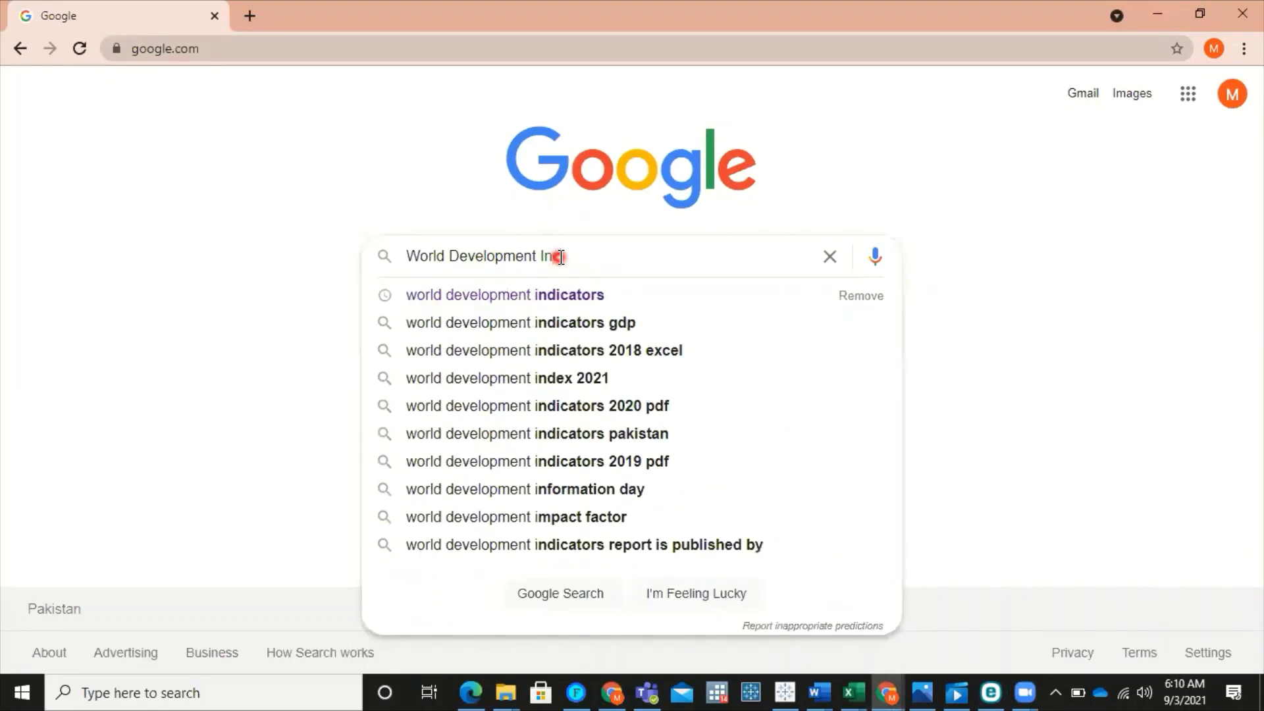
pyautogui.write('dicators')
pyautogui.press('Return')
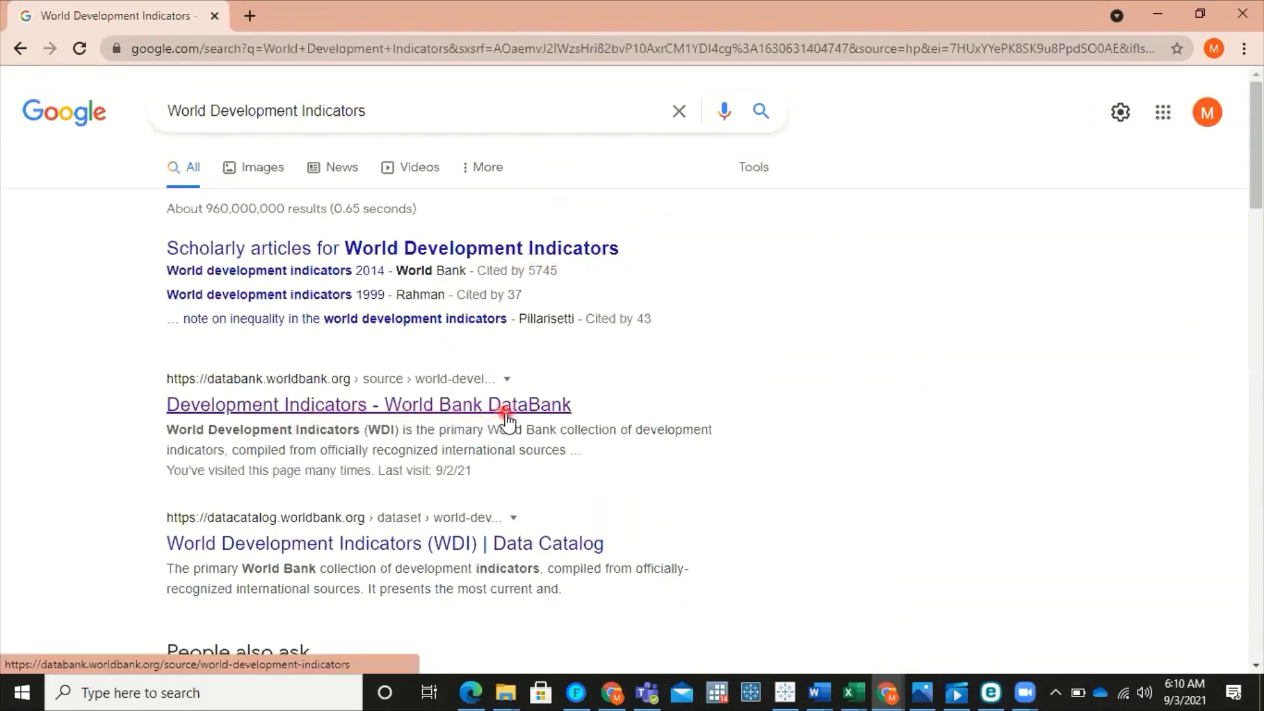
# Open the World Bank DataBank result and check World Development Indicators is the selected database.
pyautogui.click(333, 408)
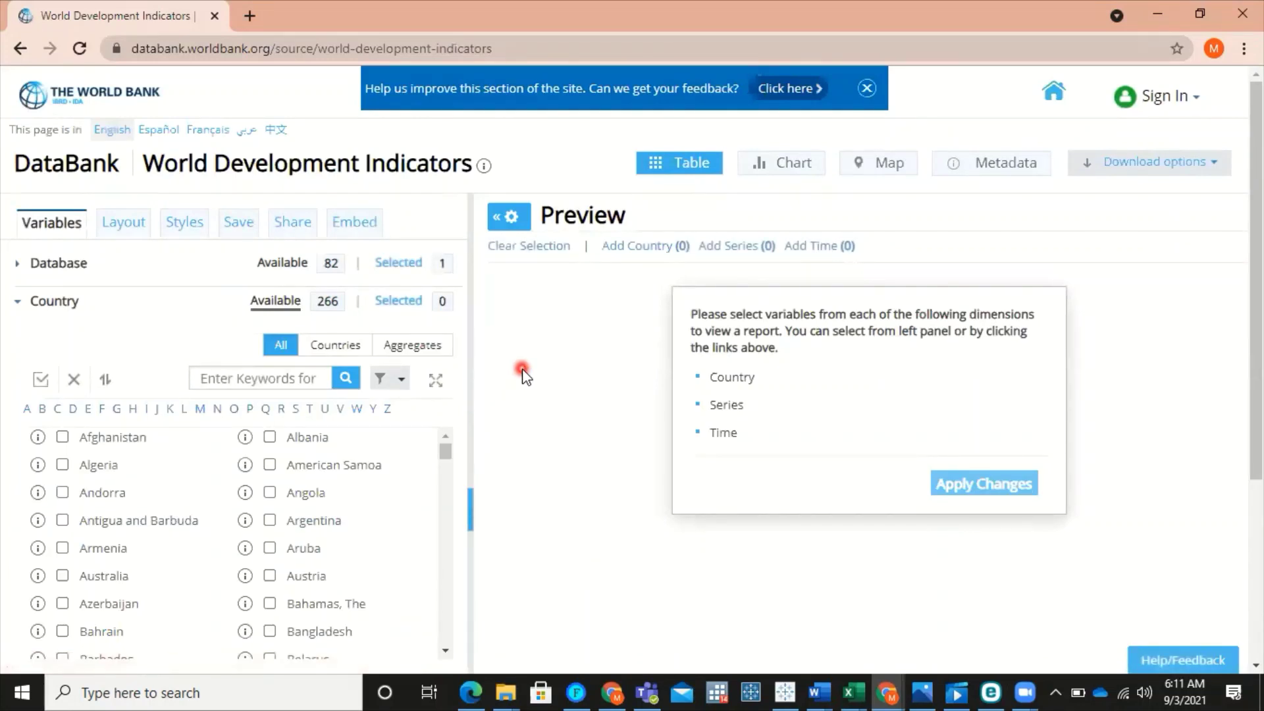
pyautogui.click(18, 304)
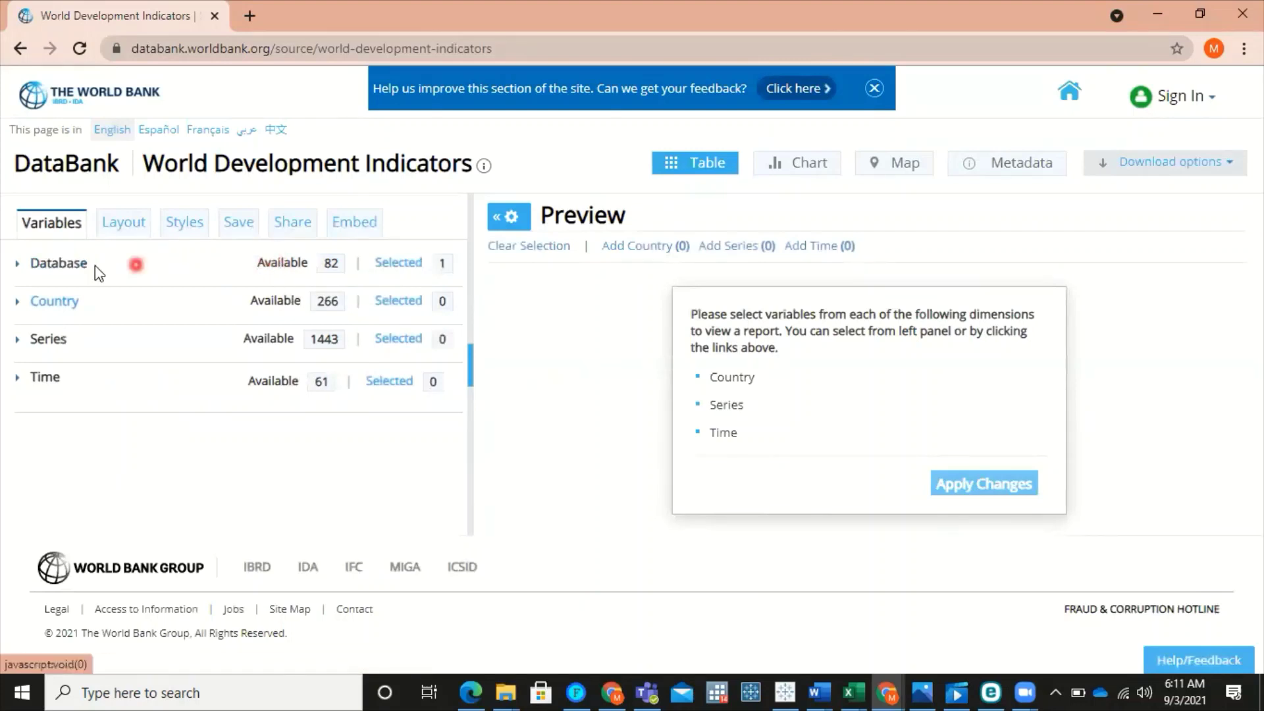
pyautogui.click(286, 274)
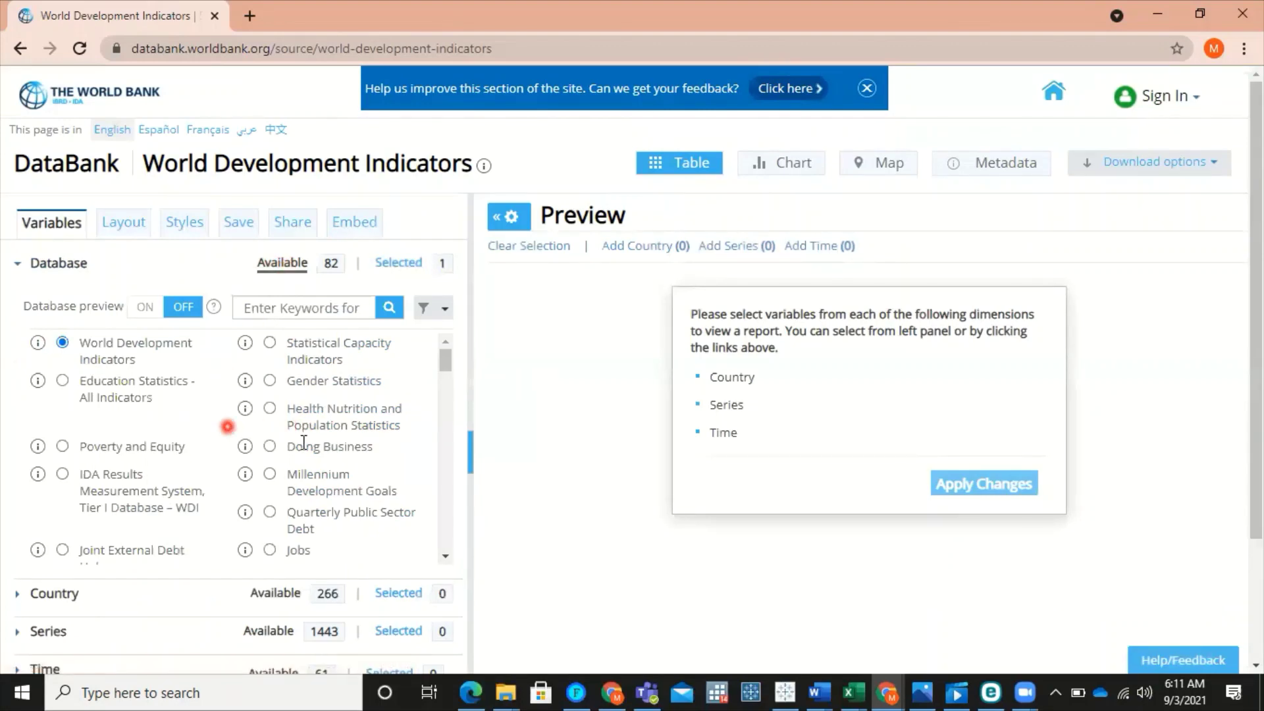
pyautogui.scroll(-3, 316, 438)
pyautogui.scroll(-3, 328, 437)
pyautogui.scroll(-2, 329, 437)
pyautogui.scroll(-2, 328, 437)
pyautogui.scroll(-2, 329, 437)
pyautogui.scroll(-2, 328, 437)
pyautogui.scroll(-2, 329, 437)
pyautogui.scroll(2, 328, 438)
pyautogui.scroll(2, 329, 438)
pyautogui.scroll(2, 329, 437)
pyautogui.click(24, 264)
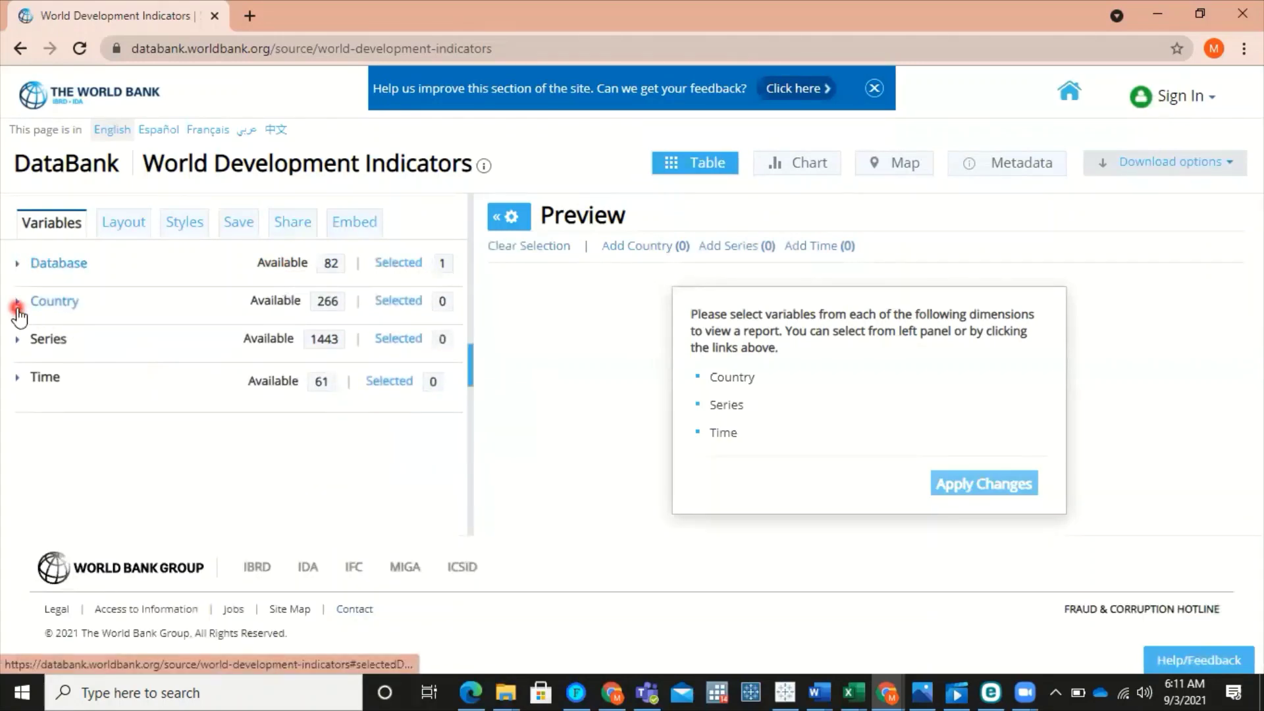
# Browse the country list by countries, aggregates and both, ending on individual countries only.
pyautogui.click(17, 310)
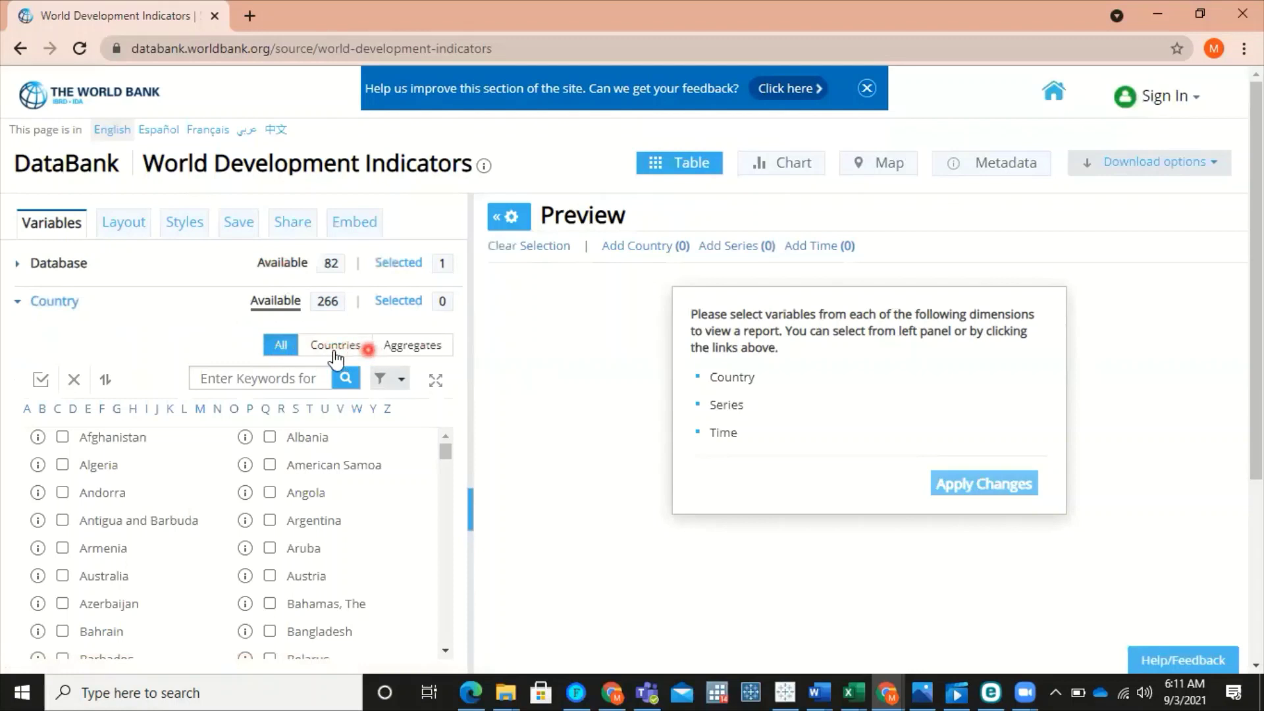
pyautogui.click(336, 348)
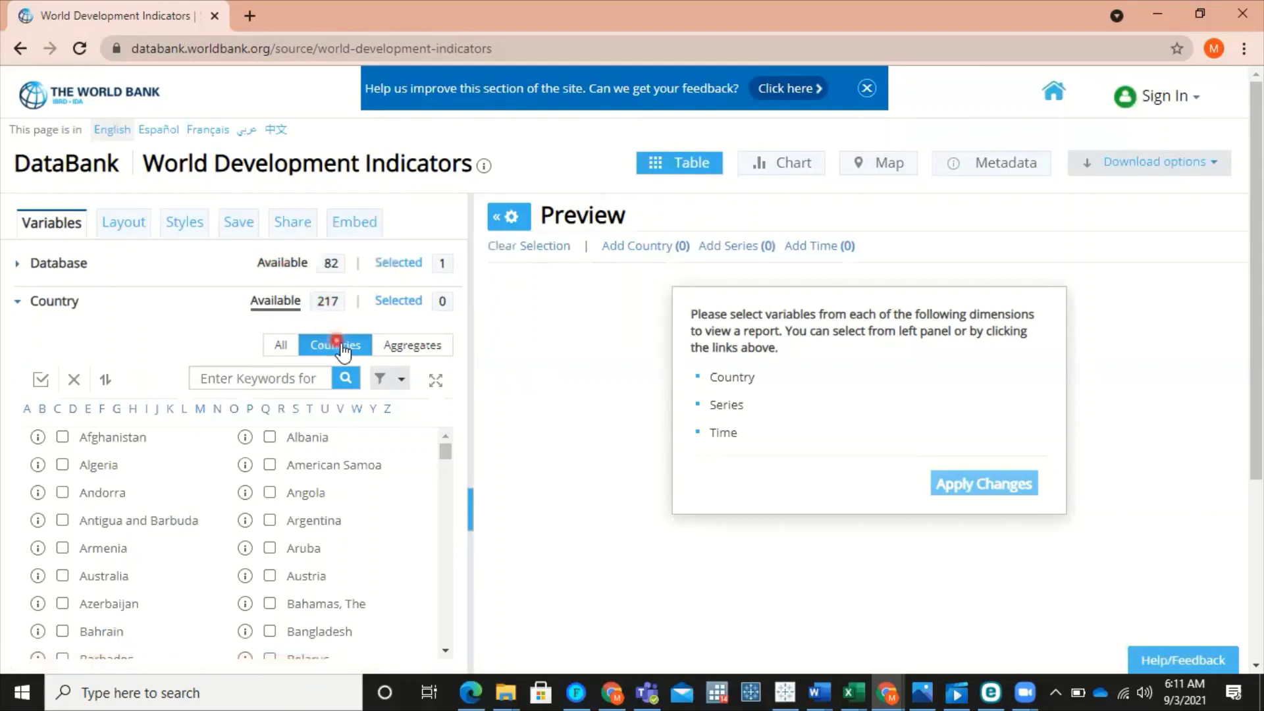
pyautogui.click(414, 347)
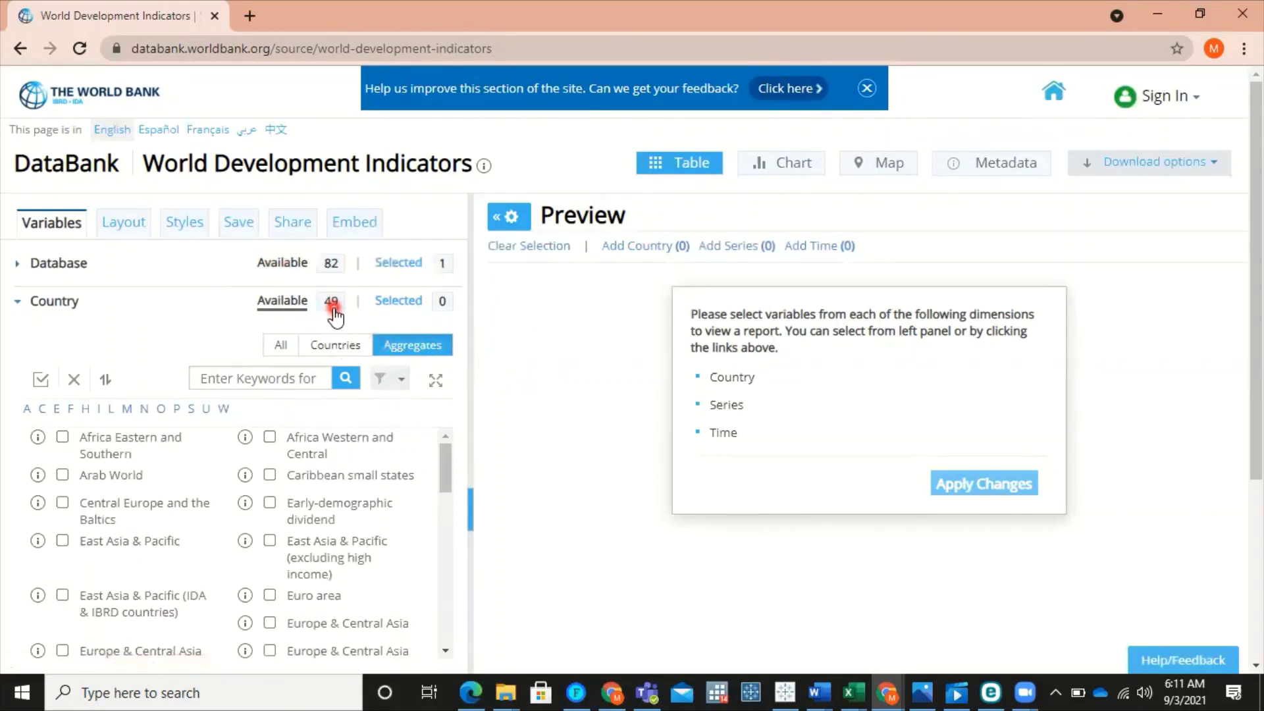
pyautogui.scroll(-1, 331, 548)
pyautogui.scroll(-1, 349, 541)
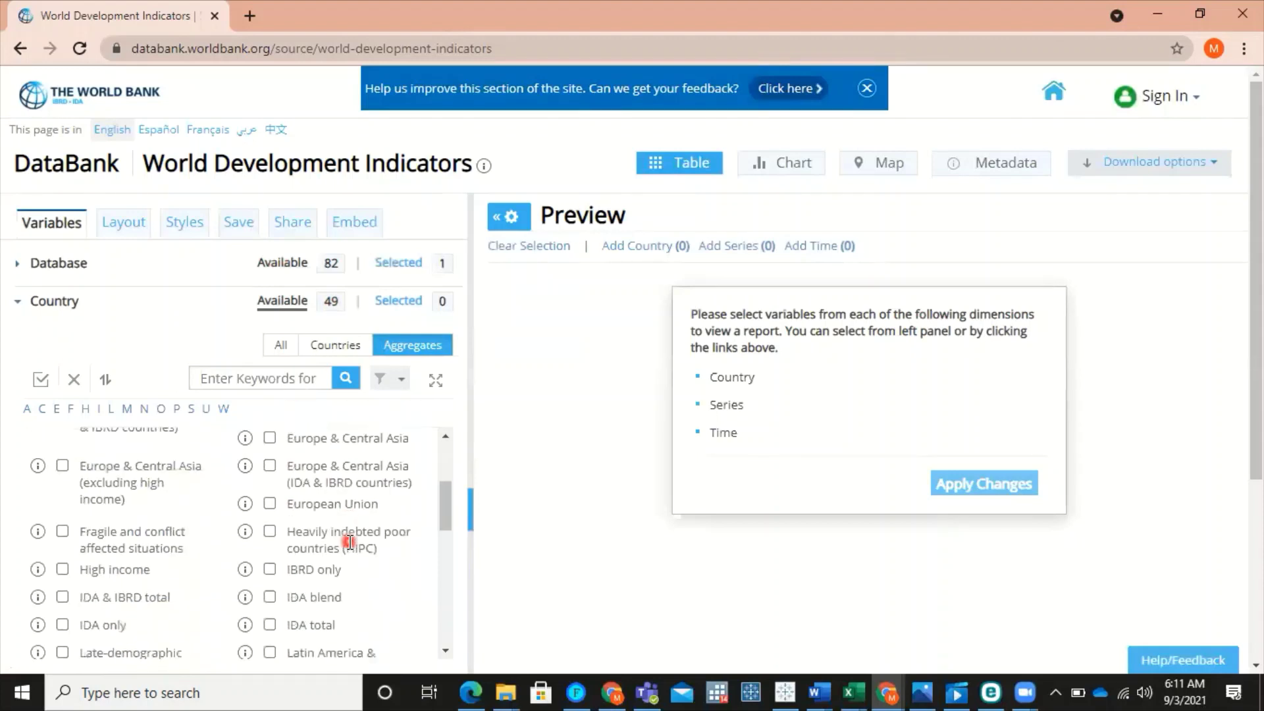
pyautogui.scroll(-1, 349, 541)
pyautogui.scroll(-1, 350, 539)
pyautogui.scroll(5, 336, 524)
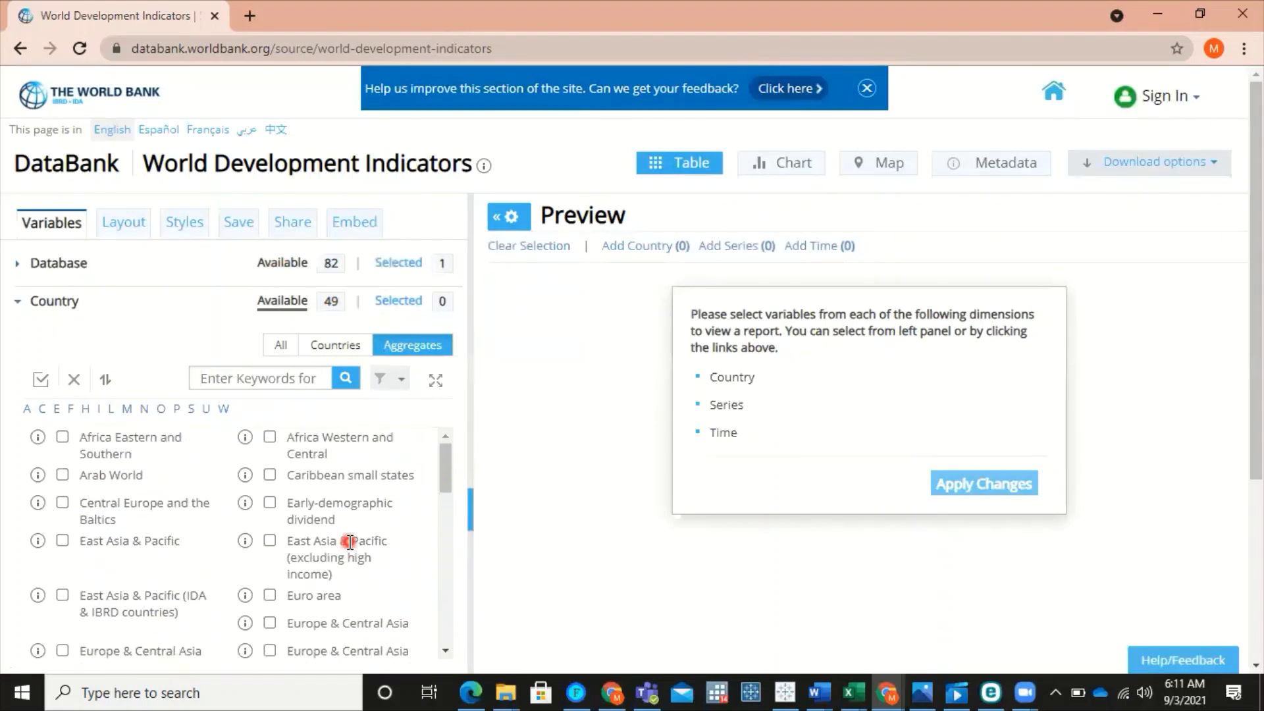
pyautogui.click(278, 352)
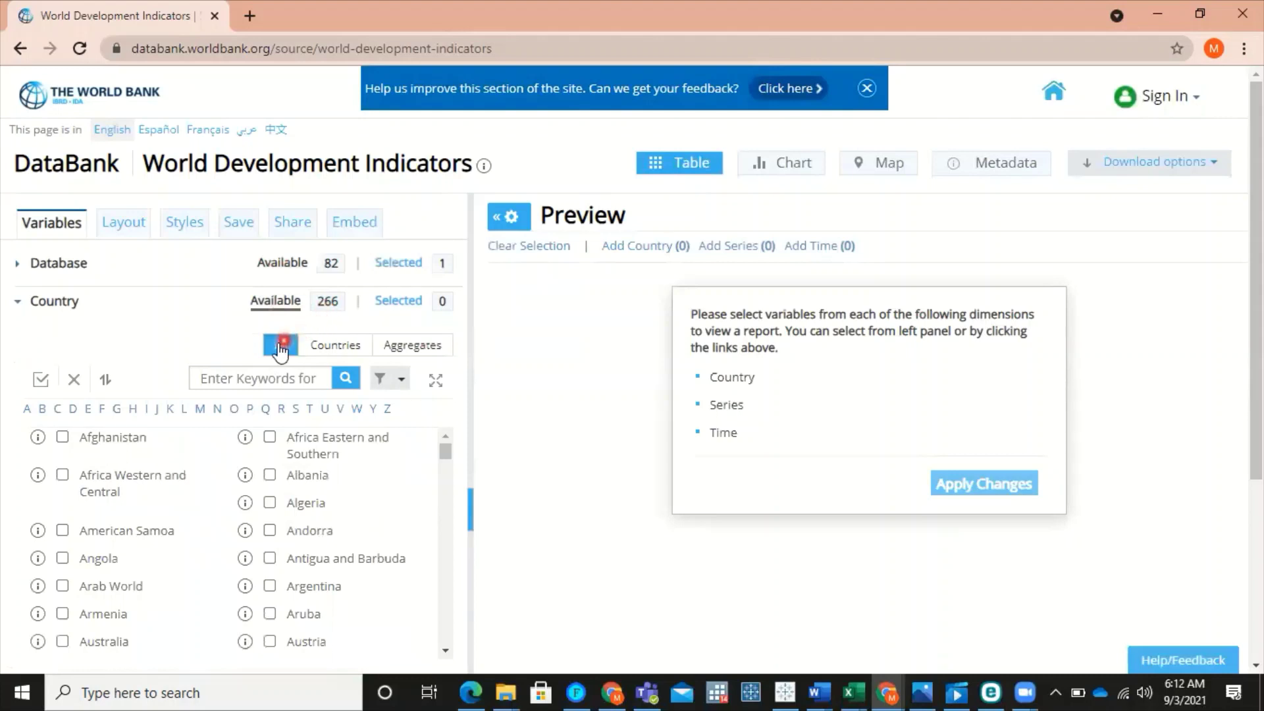
pyautogui.click(331, 348)
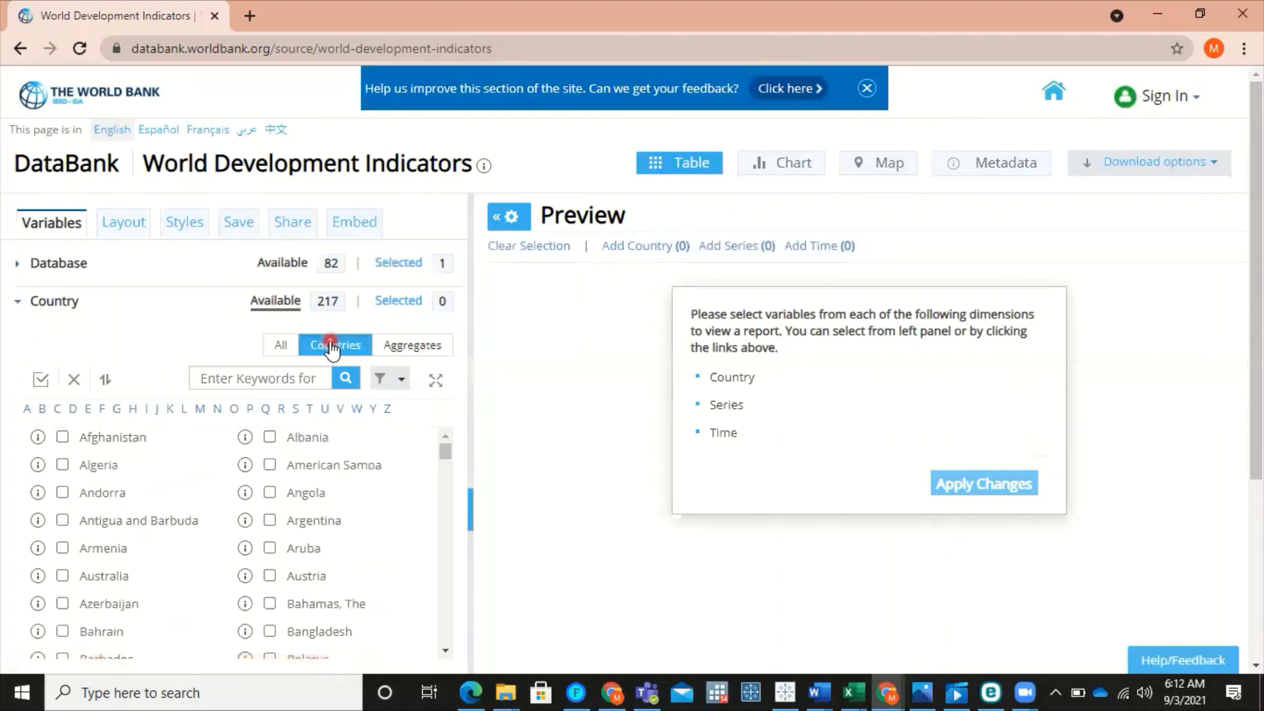
# Search the country list for 'Pakistan', select it, and clear the search.
pyautogui.click(279, 379)
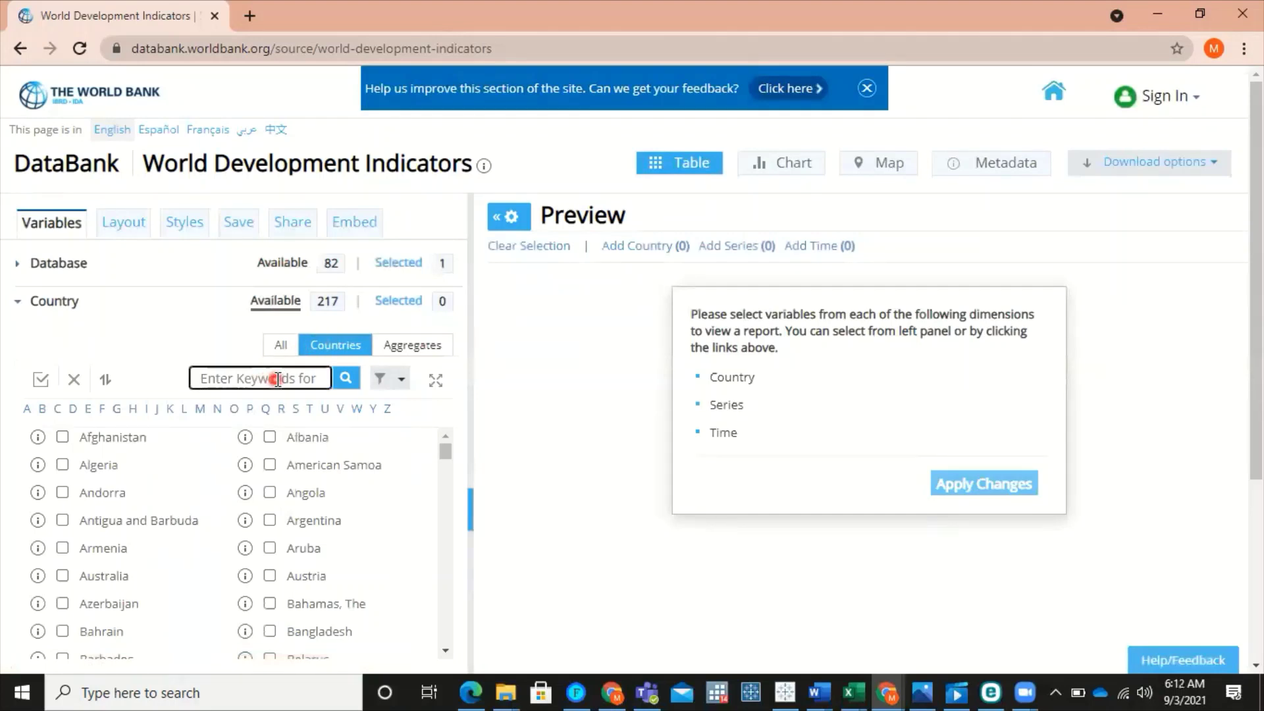
pyautogui.write('Pakistan')
pyautogui.press('Return')
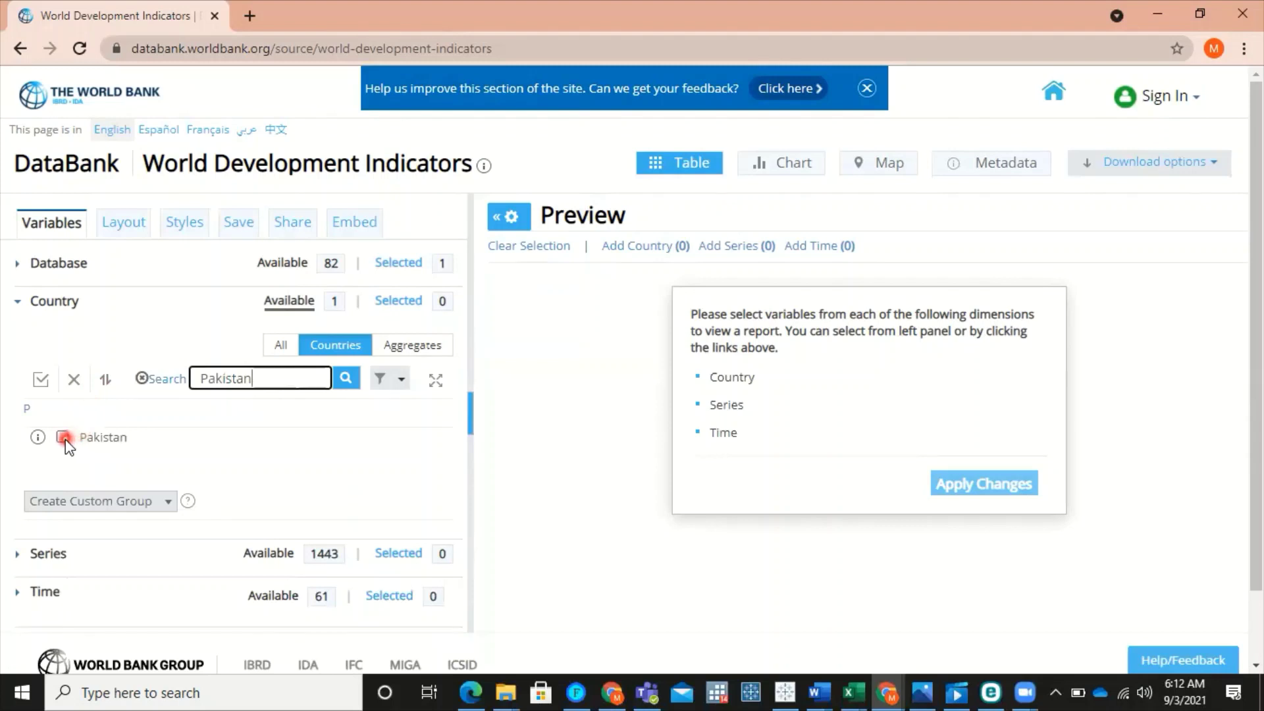
pyautogui.click(63, 438)
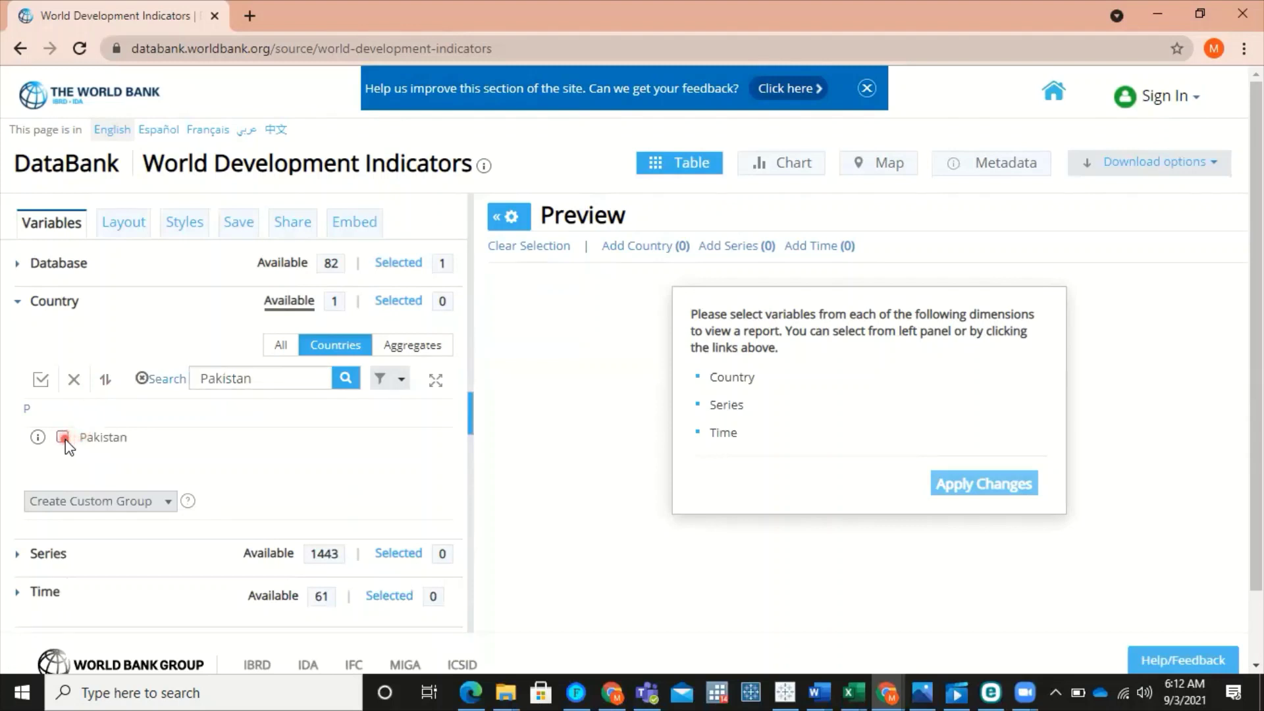
pyautogui.click(144, 378)
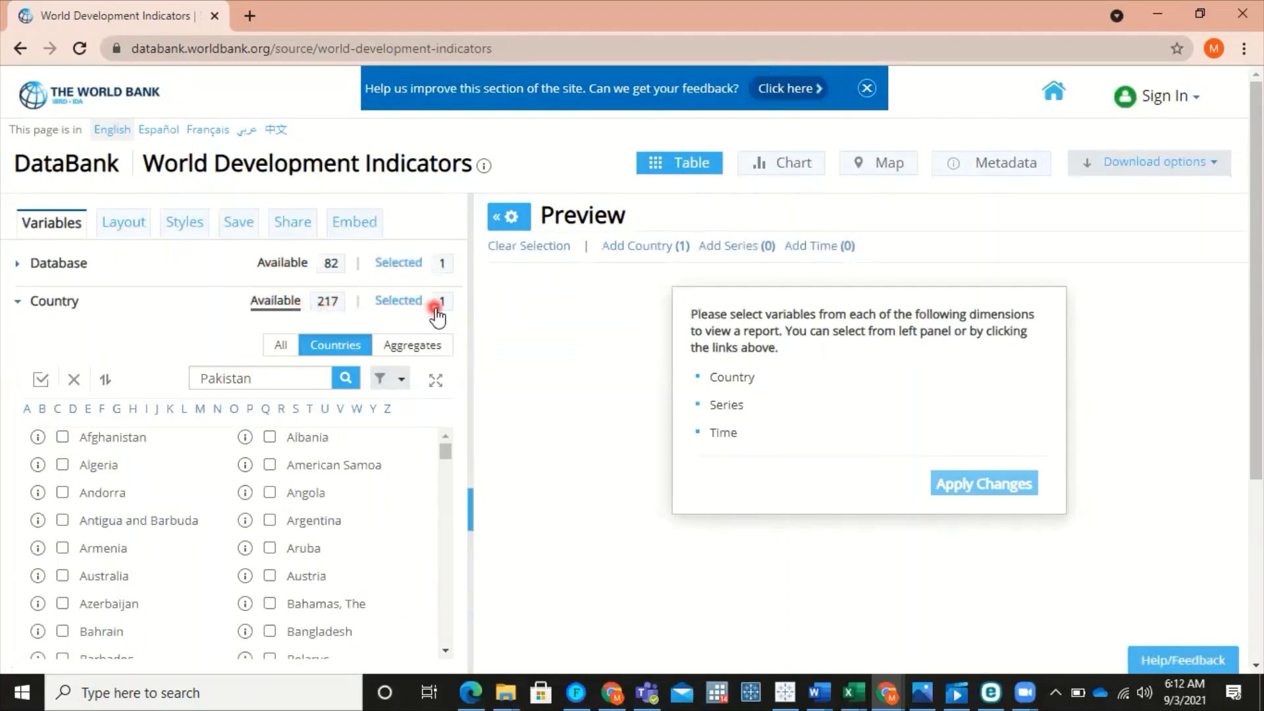
# Select all 1443 series in the Series panel.
pyautogui.click(16, 302)
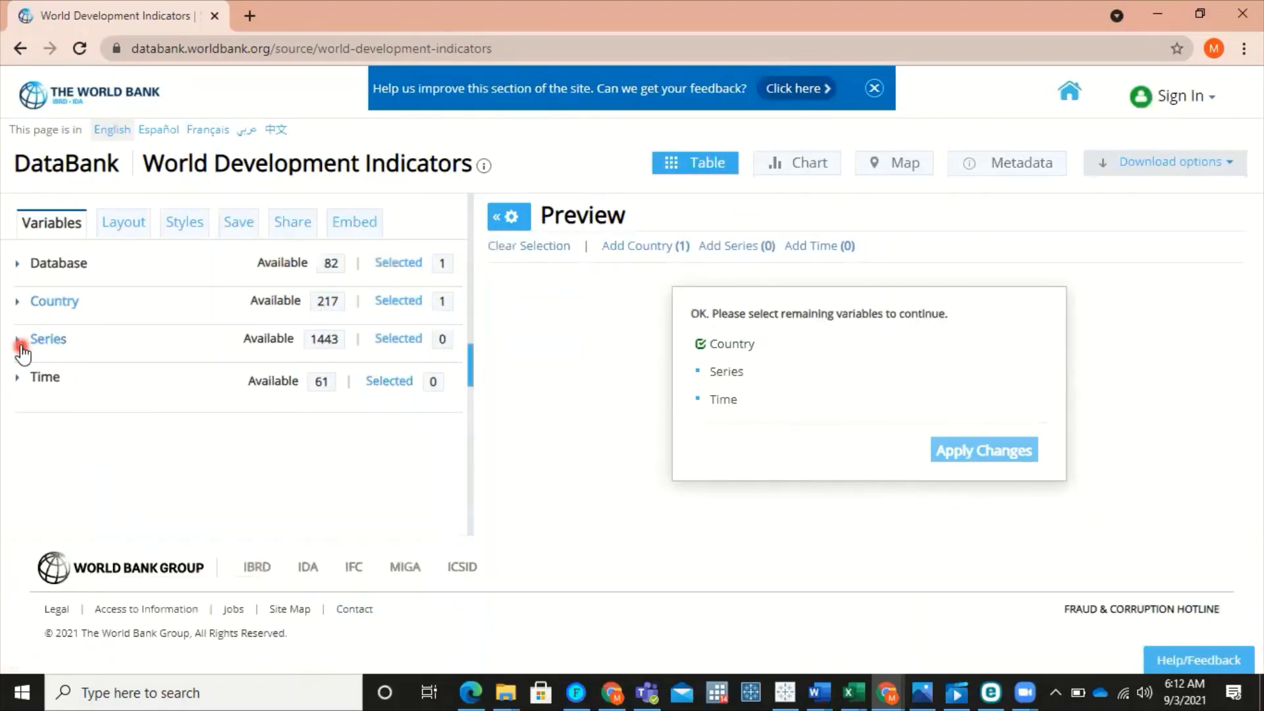
pyautogui.click(23, 342)
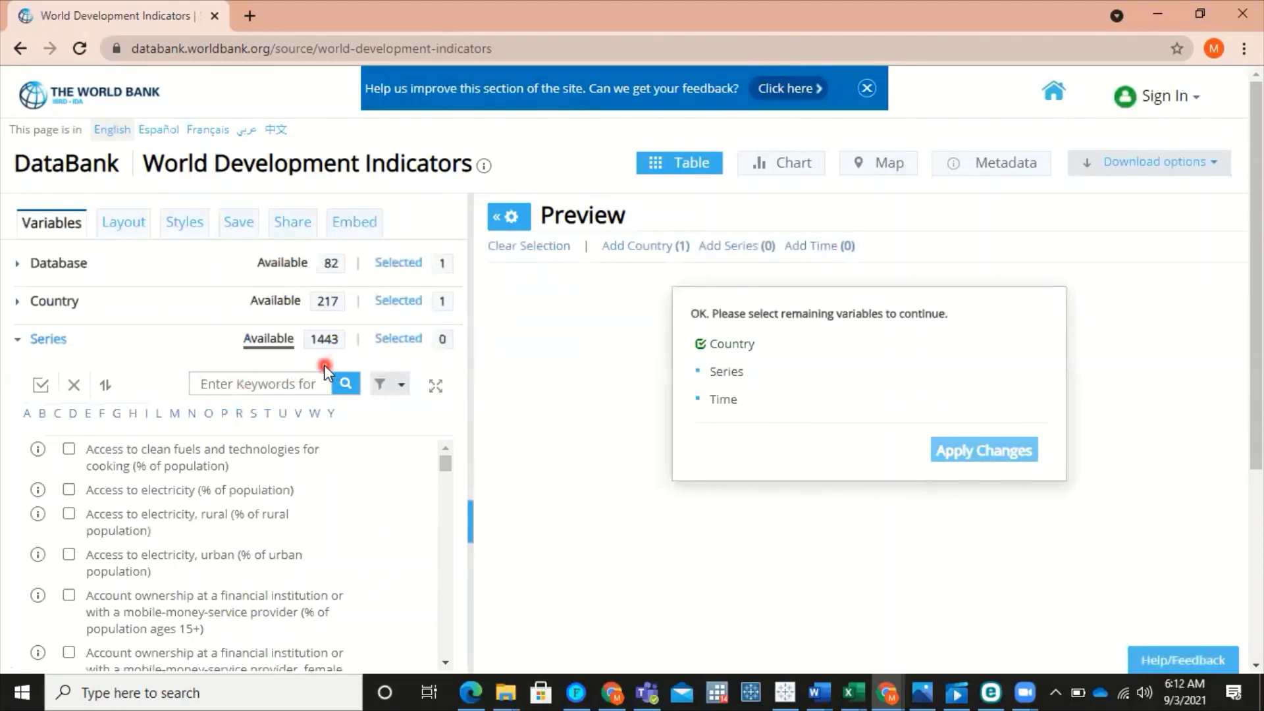
pyautogui.click(40, 388)
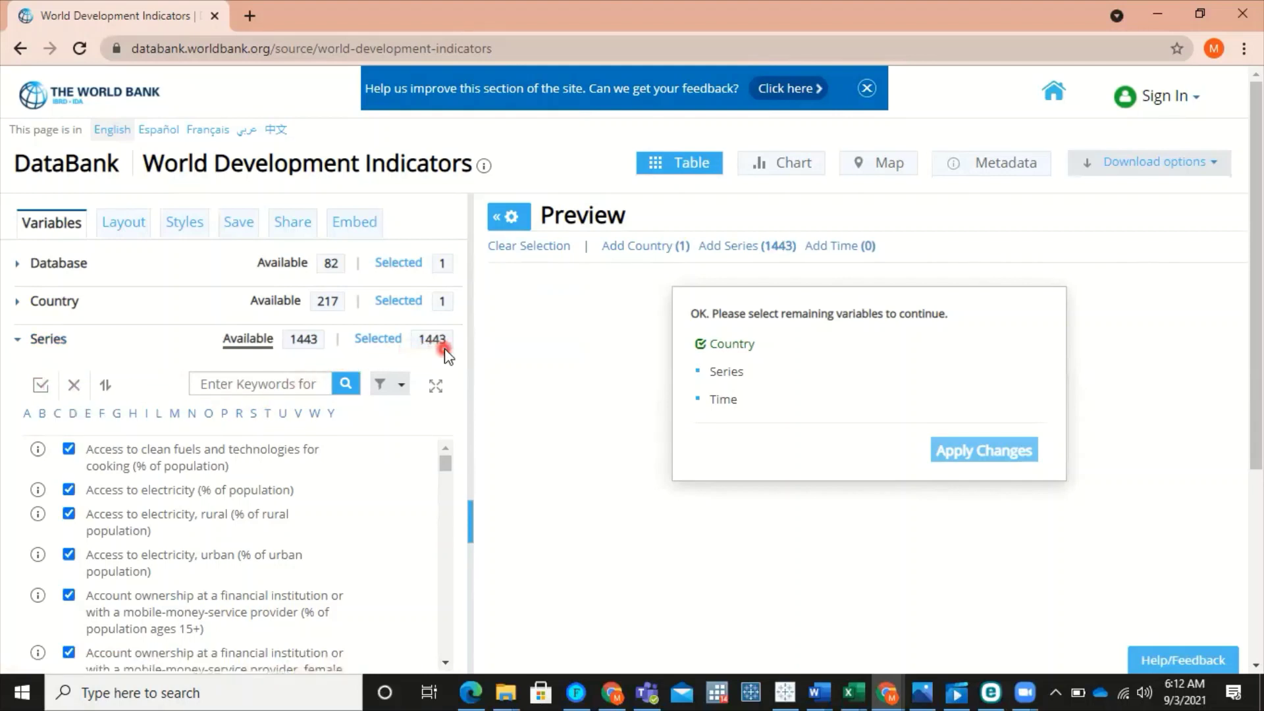
pyautogui.click(17, 341)
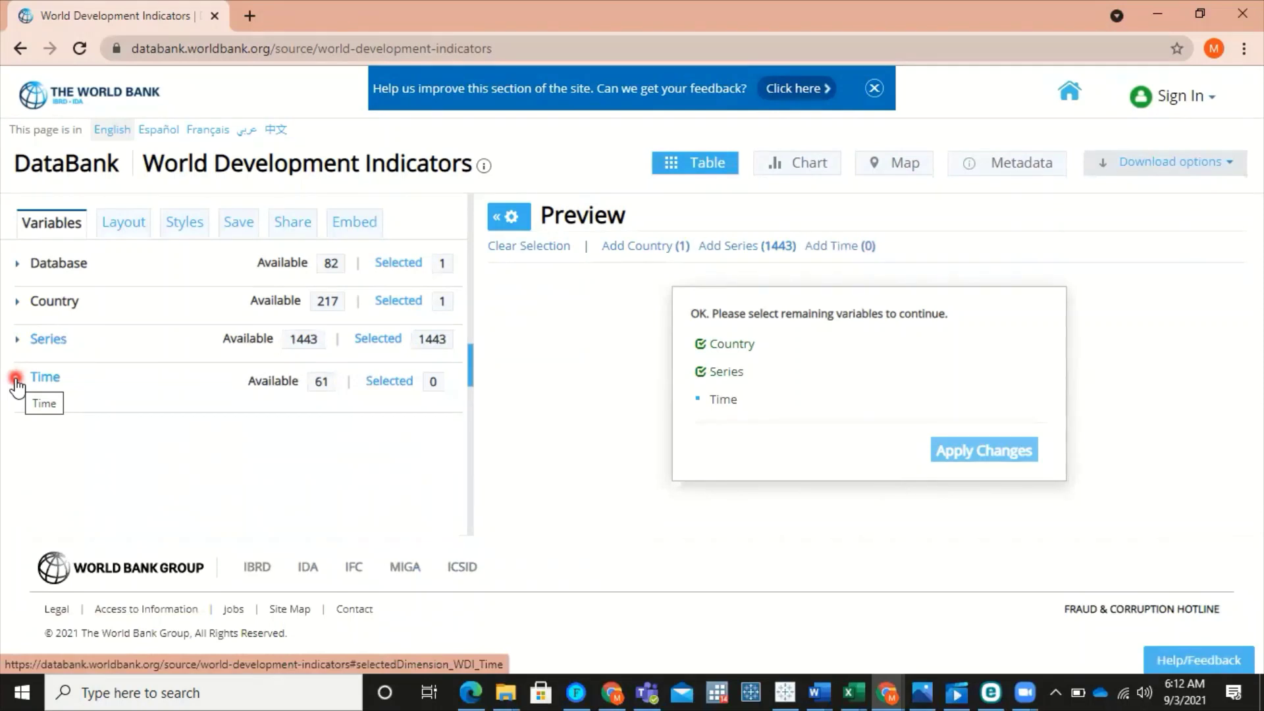
# Try the 5, 10, 15 and 50 most-recent-years quick picks in the Time panel.
pyautogui.click(16, 383)
pyautogui.click(124, 381)
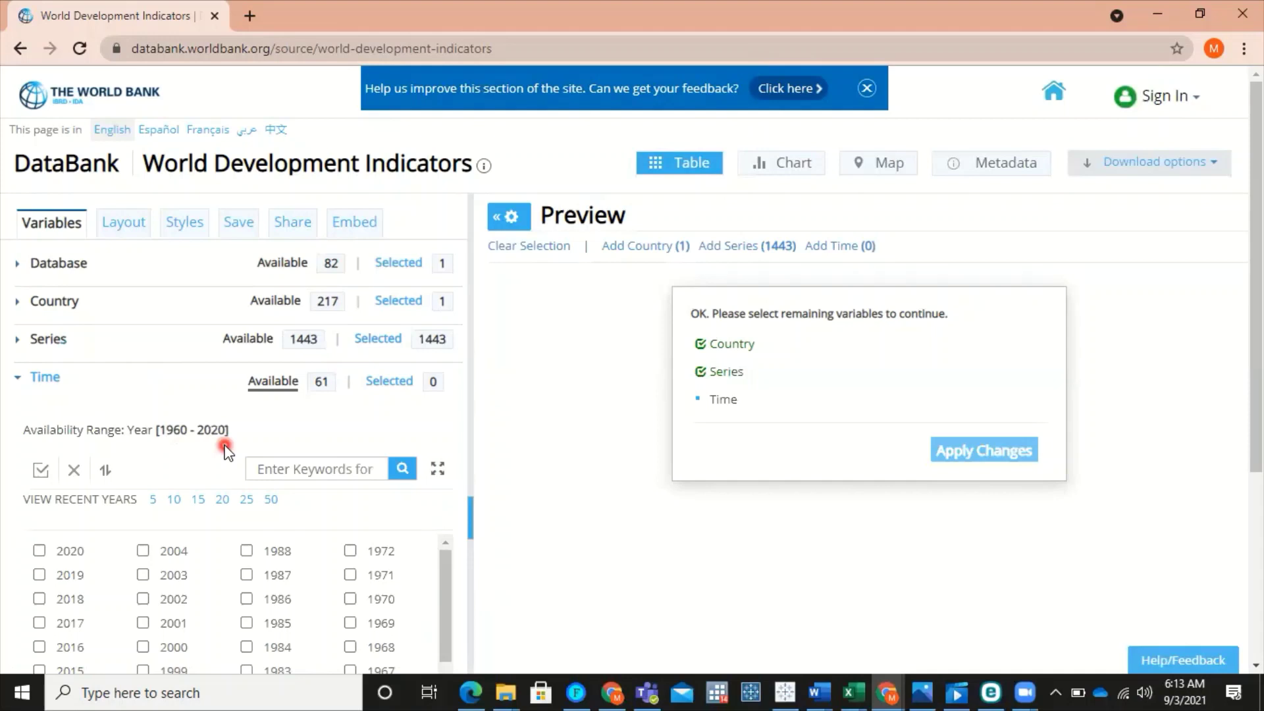
pyautogui.click(152, 499)
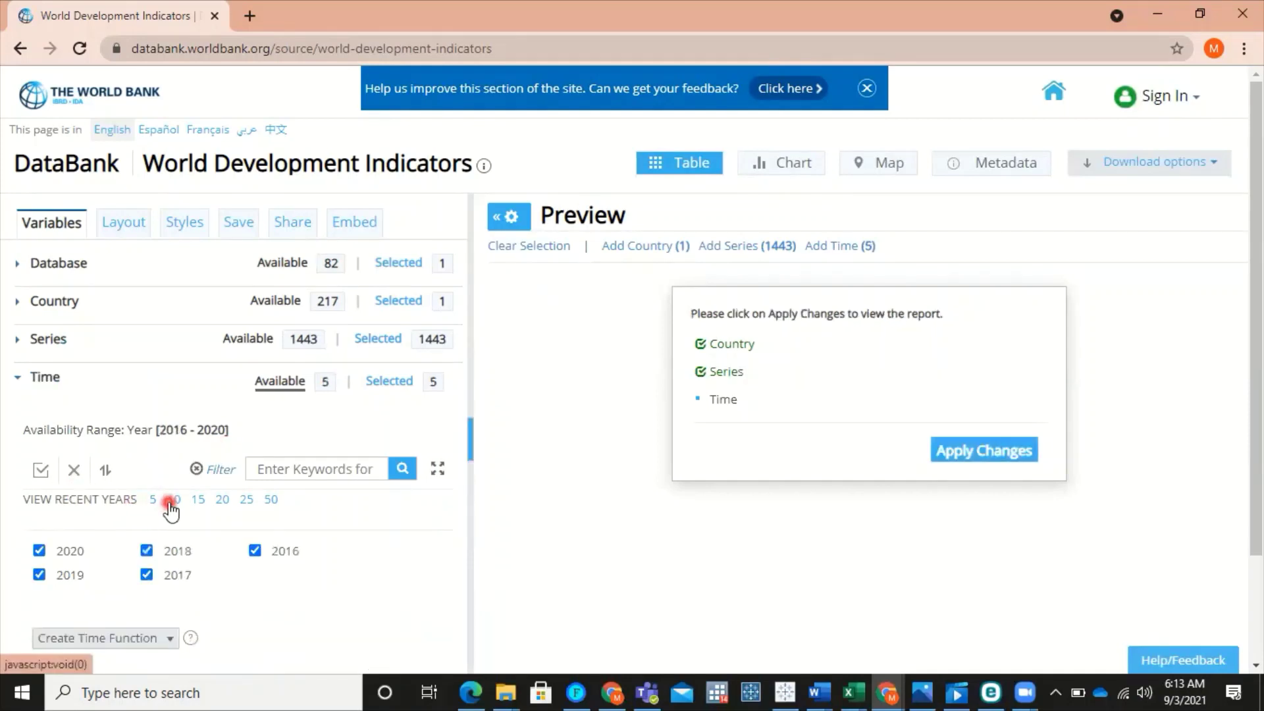
pyautogui.click(174, 500)
pyautogui.click(199, 500)
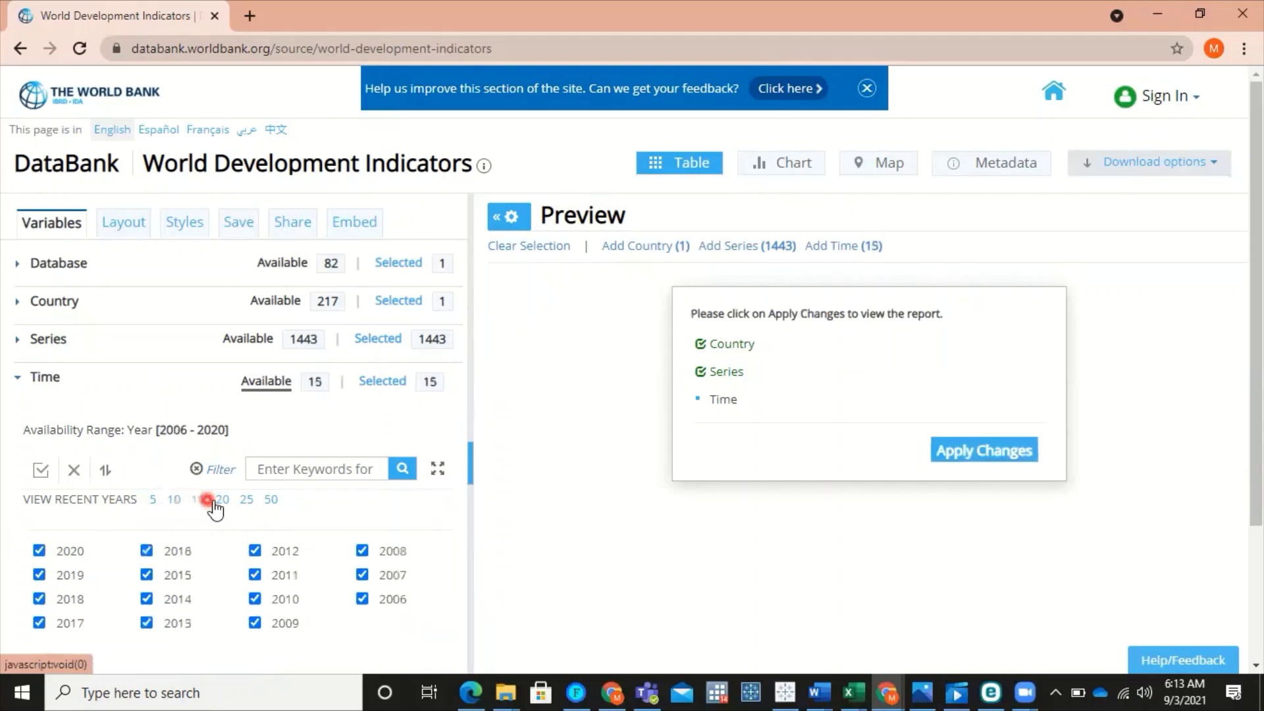
pyautogui.click(271, 500)
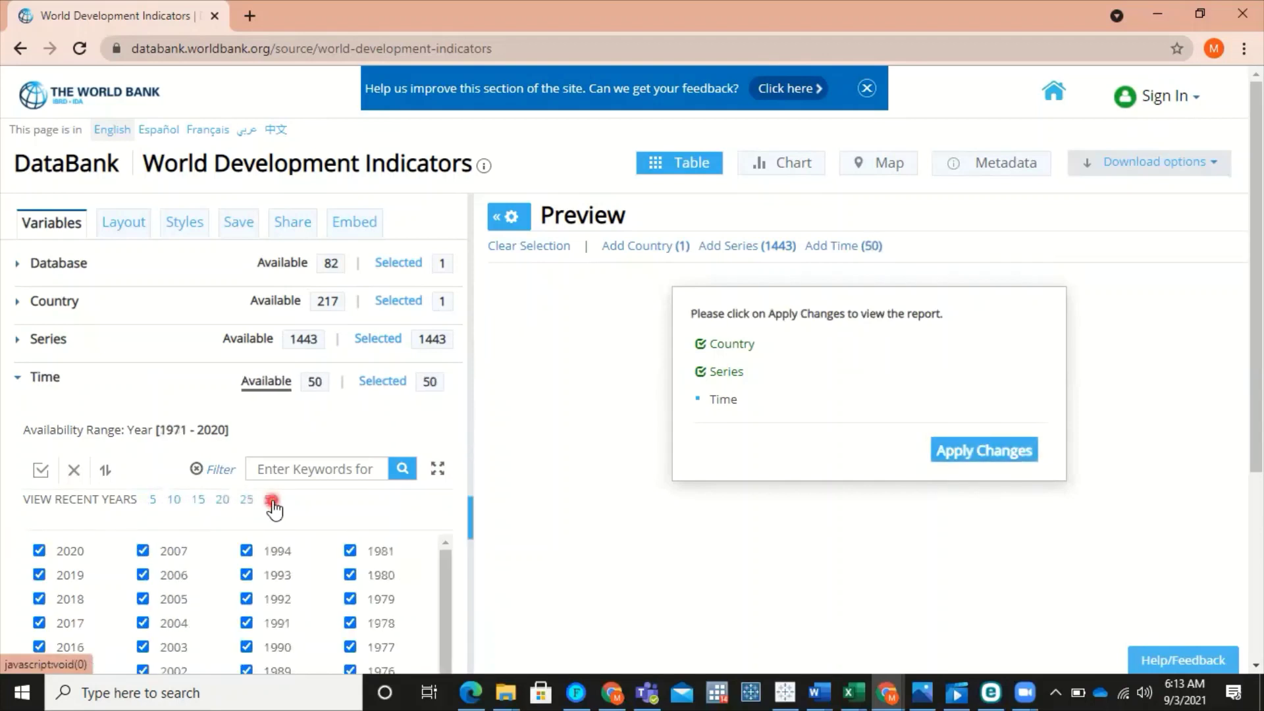
# Clear the year filter and select every year from 1960 to 2020.
pyautogui.click(40, 469)
pyautogui.click(198, 469)
pyautogui.click(207, 472)
pyautogui.click(38, 471)
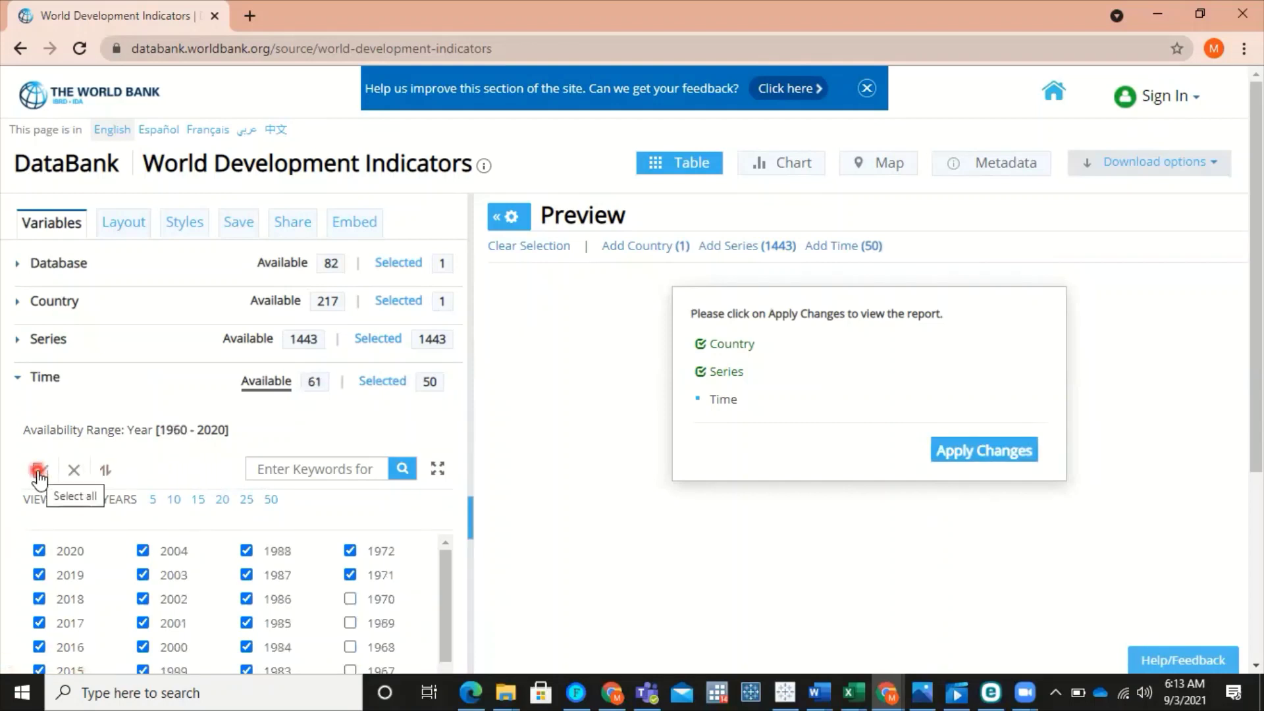
pyautogui.click(37, 472)
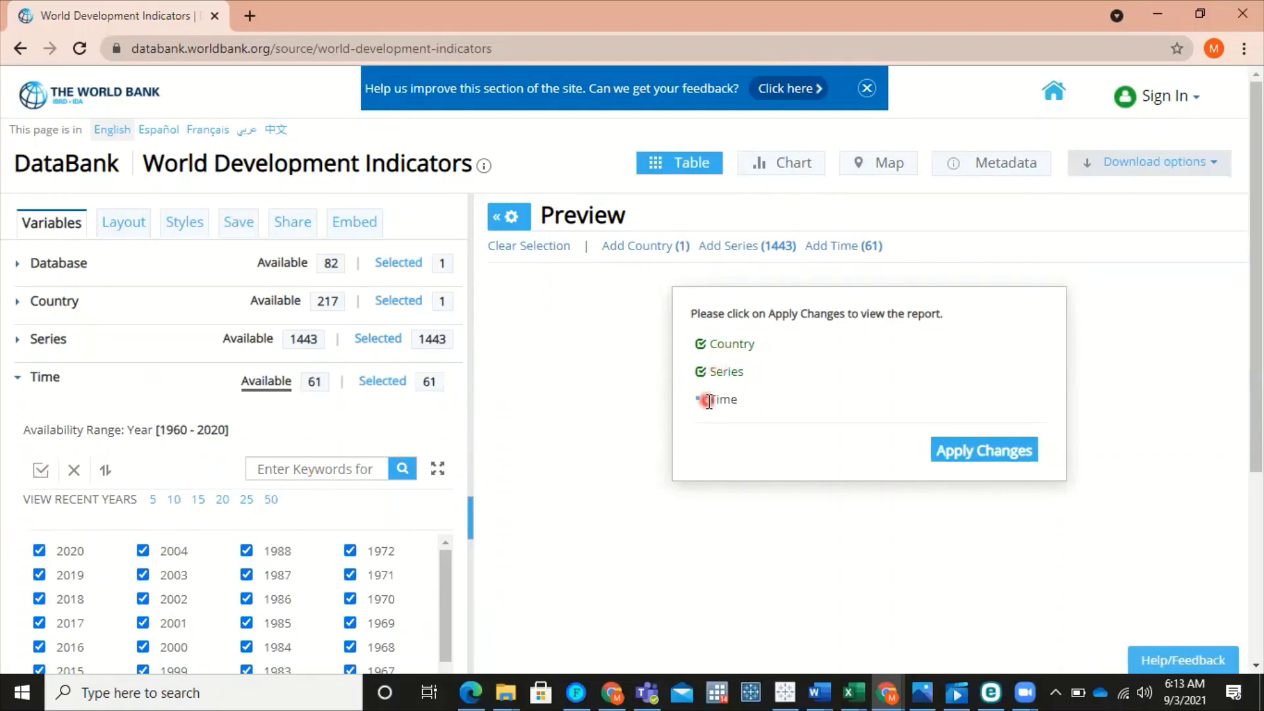
pyautogui.click(37, 377)
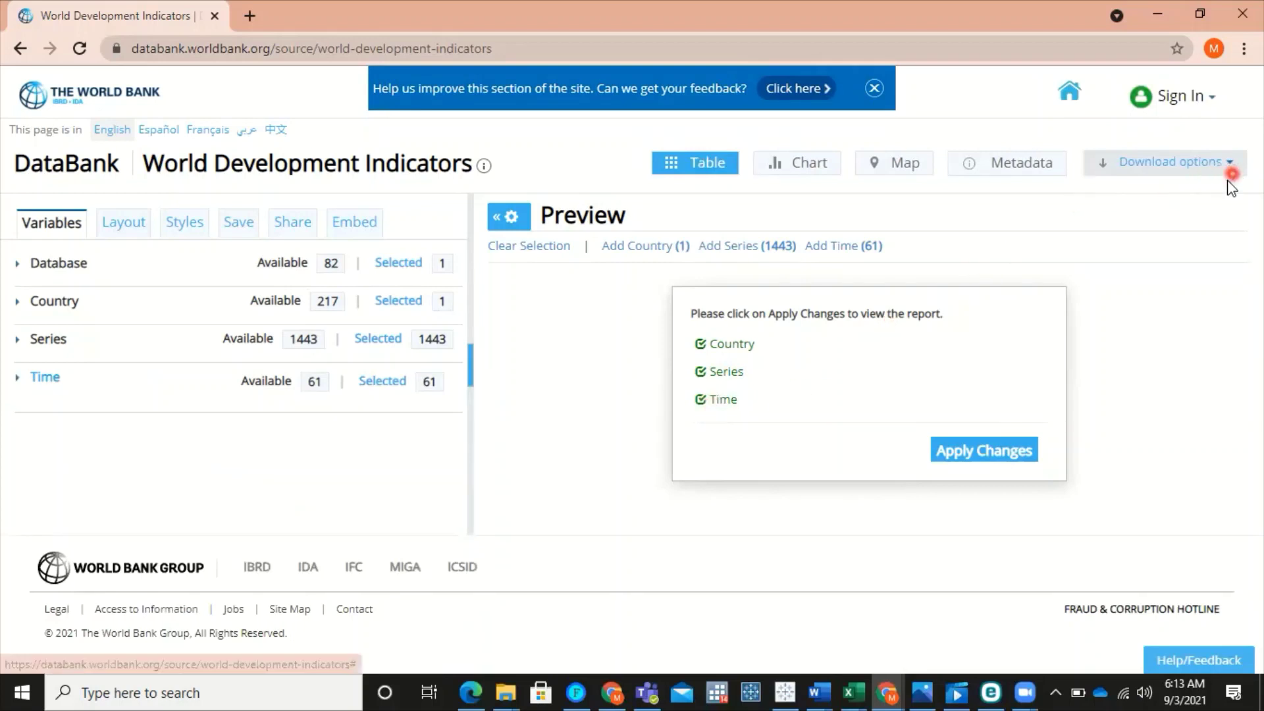
# Apply the changes to load Pakistan's indicators-by-year preview table.
pyautogui.click(971, 450)
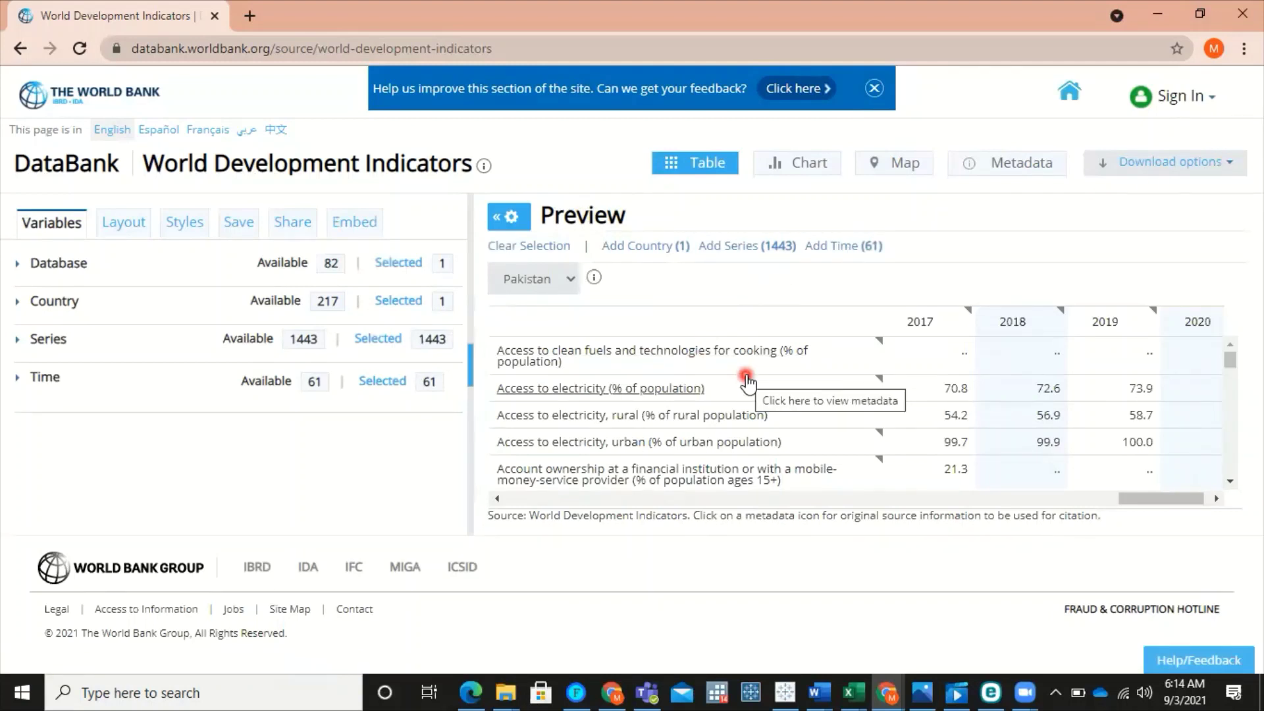
pyautogui.scroll(-3, 748, 382)
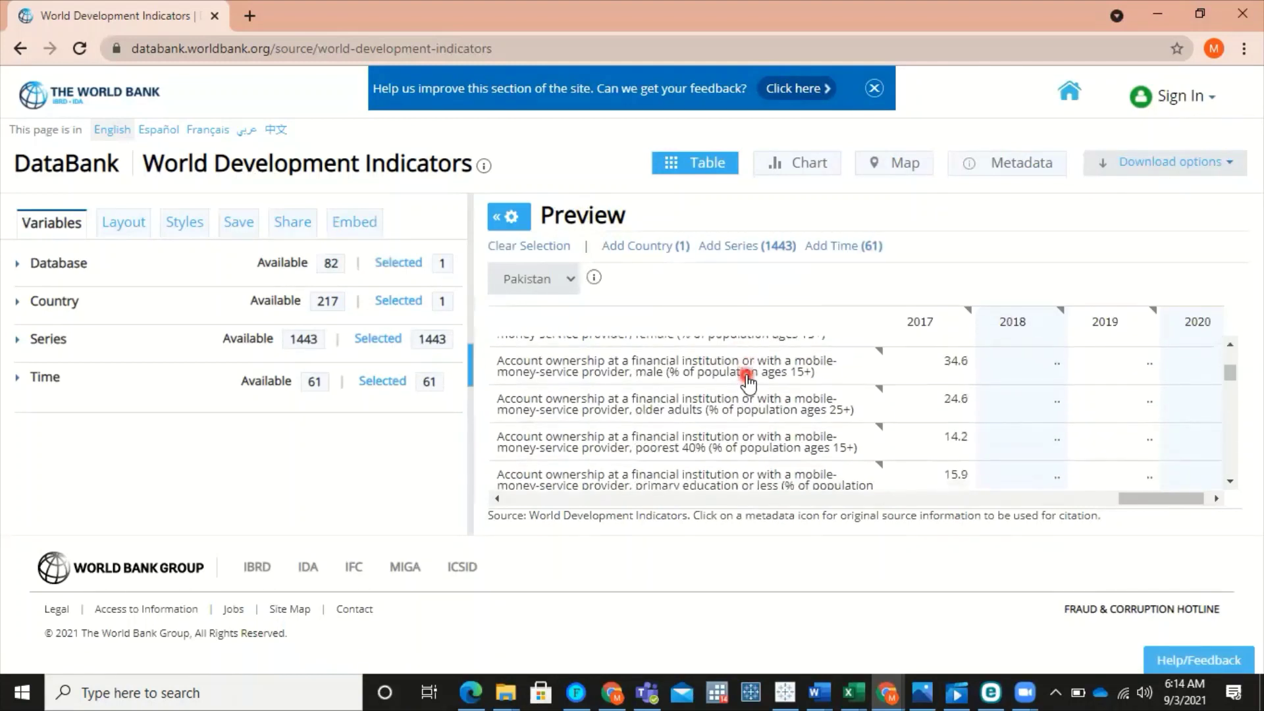
# Download the Pakistan report in Excel format.
pyautogui.click(1227, 166)
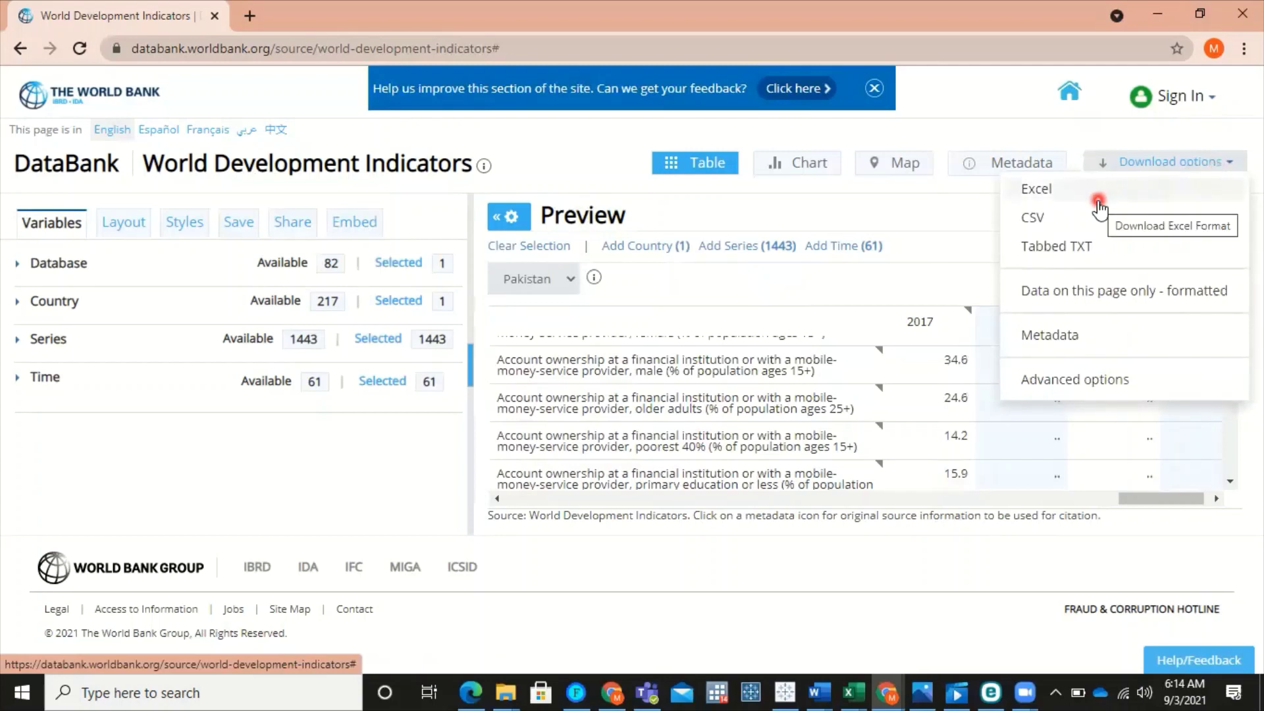
pyautogui.click(1056, 194)
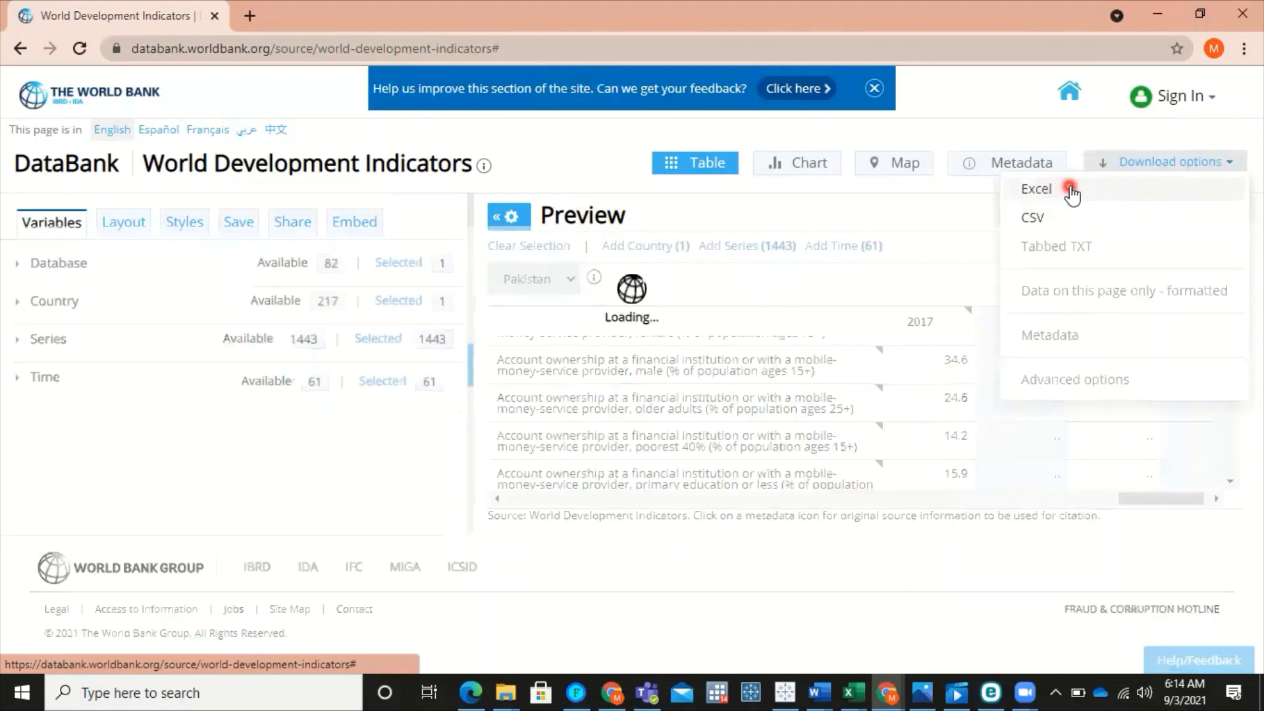